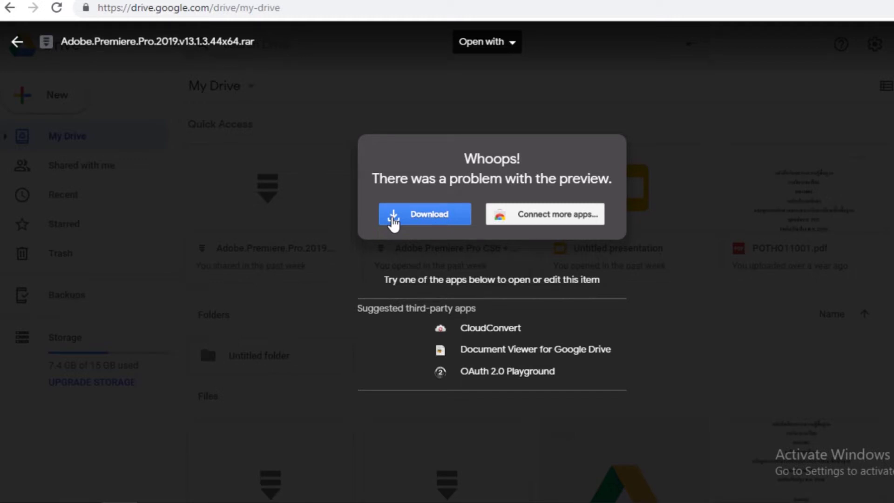
- Download the 1.5GB Premiere Pro .rar from the Drive preview, bypassing the can't-scan warning
{"action": "left_click", "coordinate": [394, 219]}
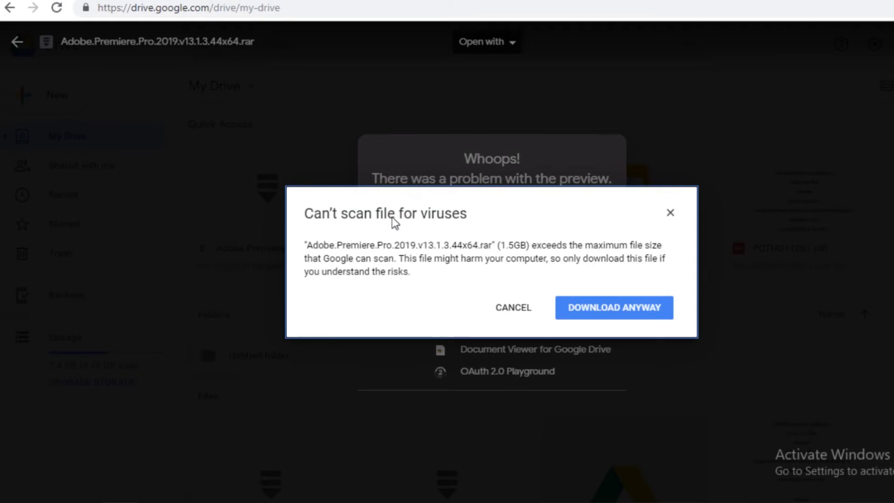
{"action": "left_click", "coordinate": [591, 312]}
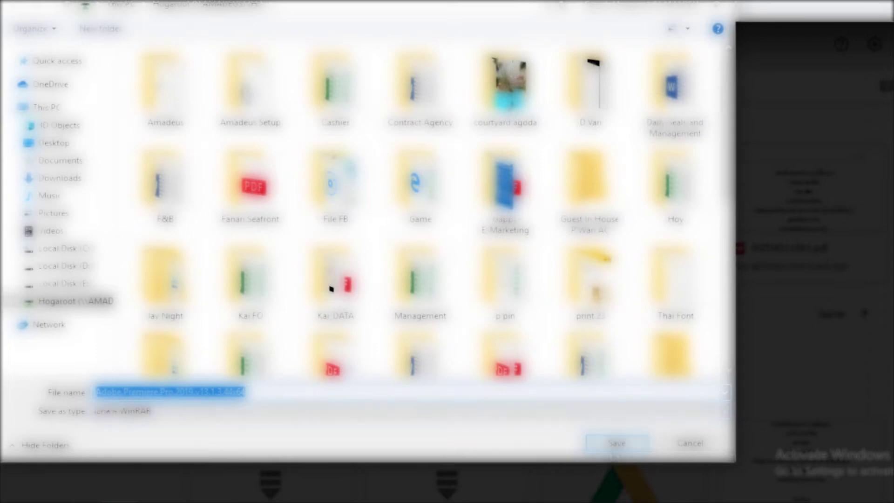
- Save the Premiere Pro .rar and show the finished download in its File Explorer folder
{"action": "left_click", "coordinate": [643, 439]}
{"action": "mouse_move", "coordinate": [120, 447]}
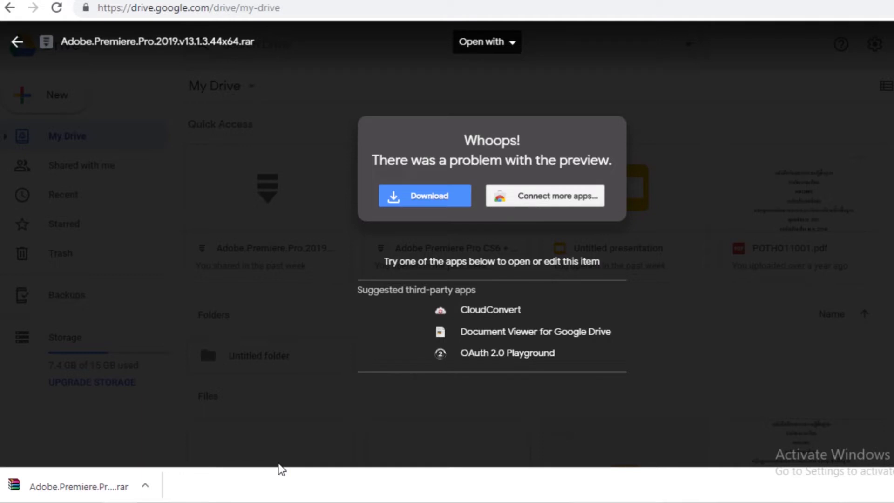
{"action": "left_click", "coordinate": [145, 486]}
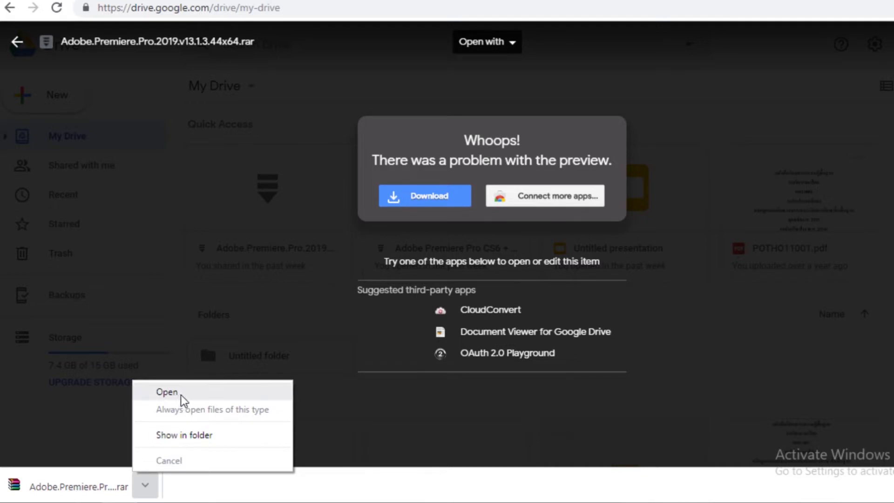
{"action": "left_click", "coordinate": [184, 435]}
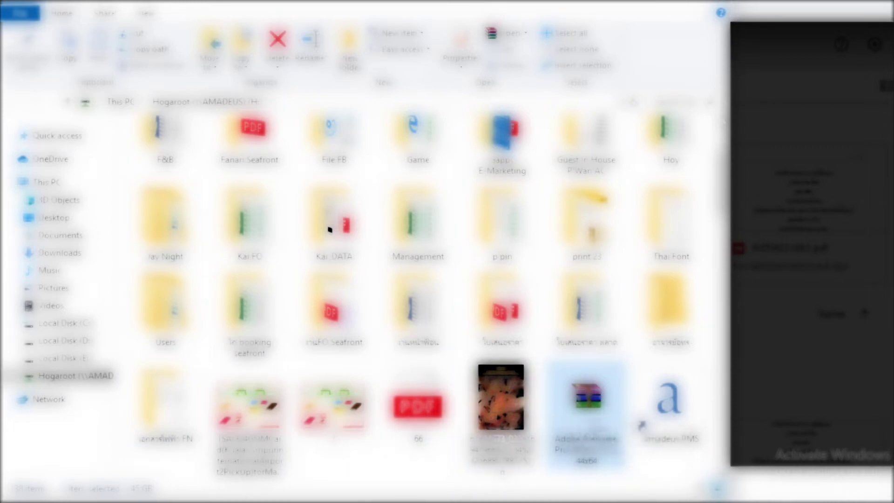
- Open the archive in WinRAR and run Adobe.Premiere.Pro.2019.v13.1.3.44x64.exe from its folder
{"action": "double_click", "coordinate": [603, 420]}
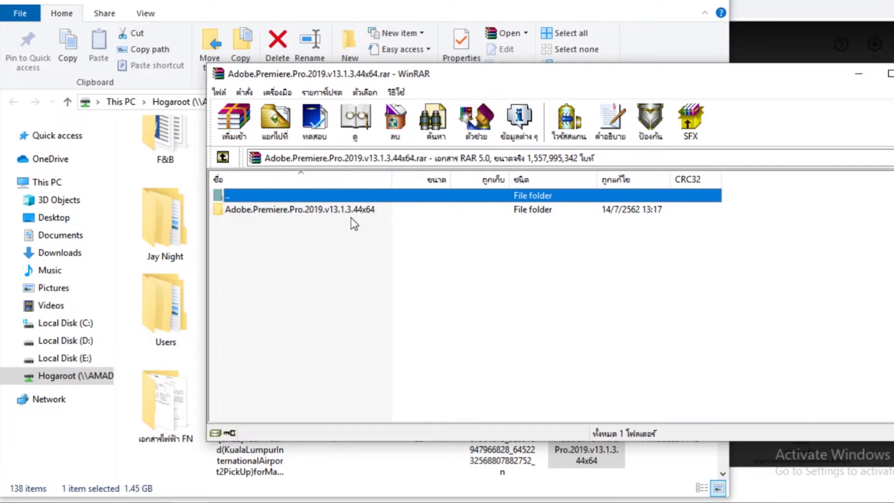
{"action": "double_click", "coordinate": [370, 211]}
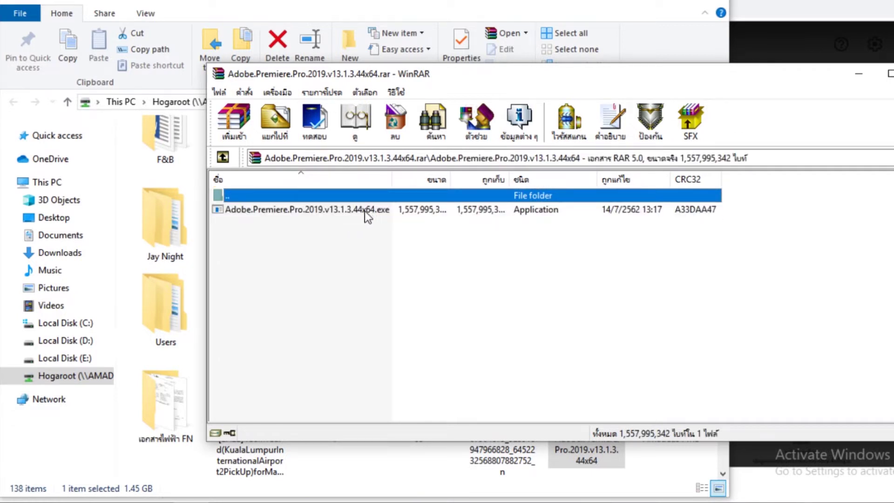
{"action": "double_click", "coordinate": [364, 211]}
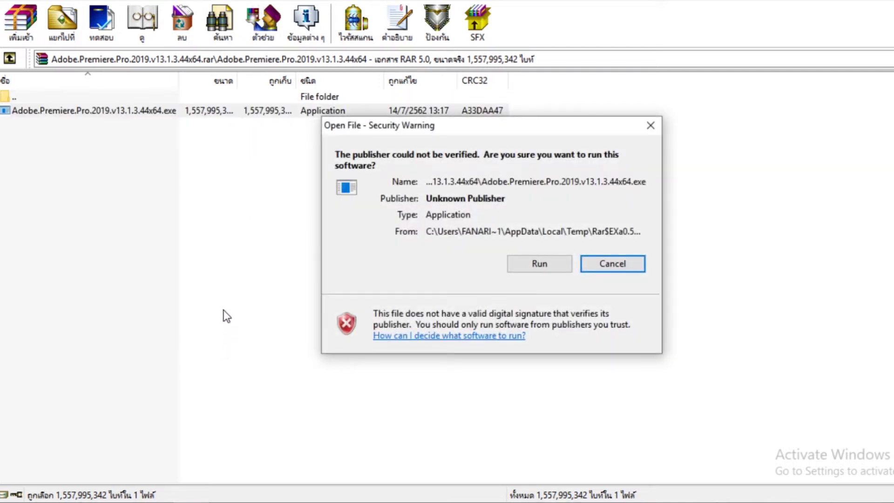
- Choose Run on the Open File security warning for the unverified installer
{"action": "left_click", "coordinate": [540, 264]}
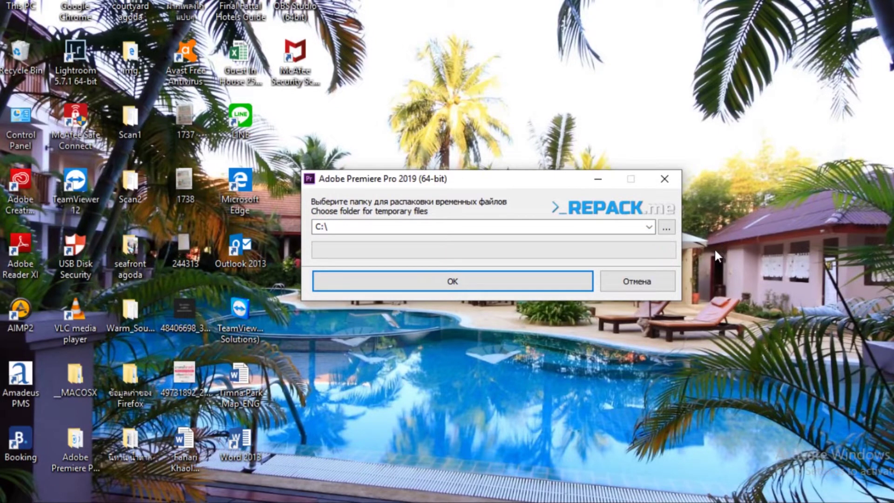
- Approve the User Account Control prompt and extract the repack's temporary files to C:\
{"action": "left_click", "coordinate": [668, 226]}
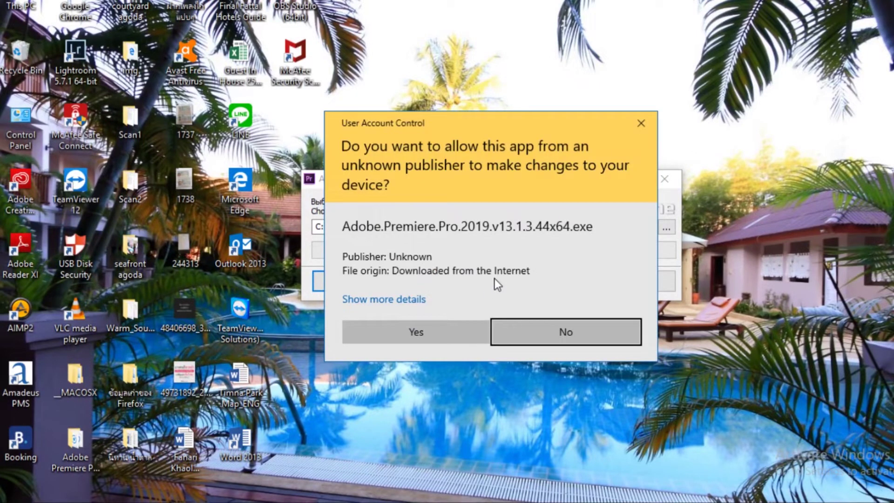
{"action": "left_click", "coordinate": [427, 334]}
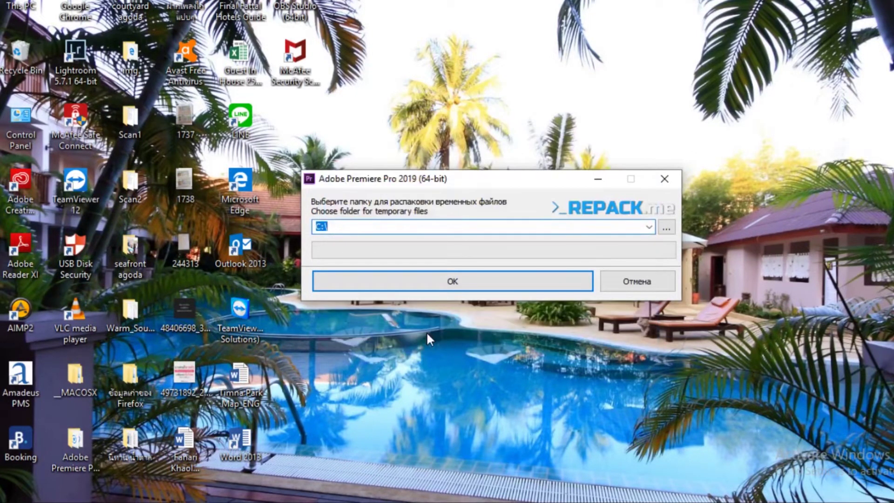
{"action": "left_click", "coordinate": [449, 284]}
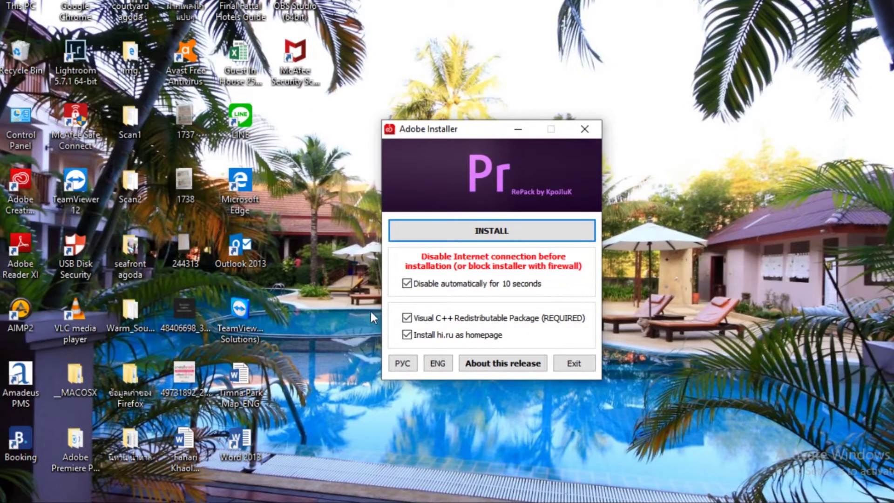
- Start the Premiere Pro 2019 install and close the Visual C++ Redistributable window
{"action": "left_click", "coordinate": [488, 223]}
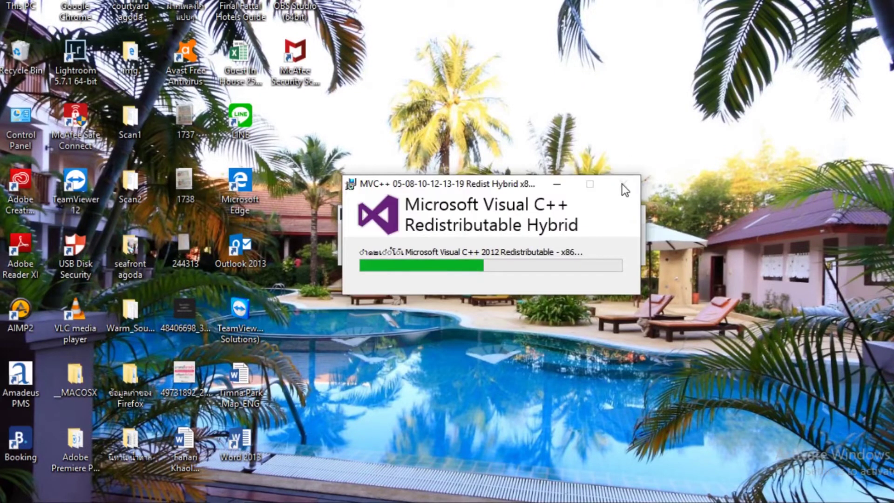
{"action": "left_click", "coordinate": [558, 186]}
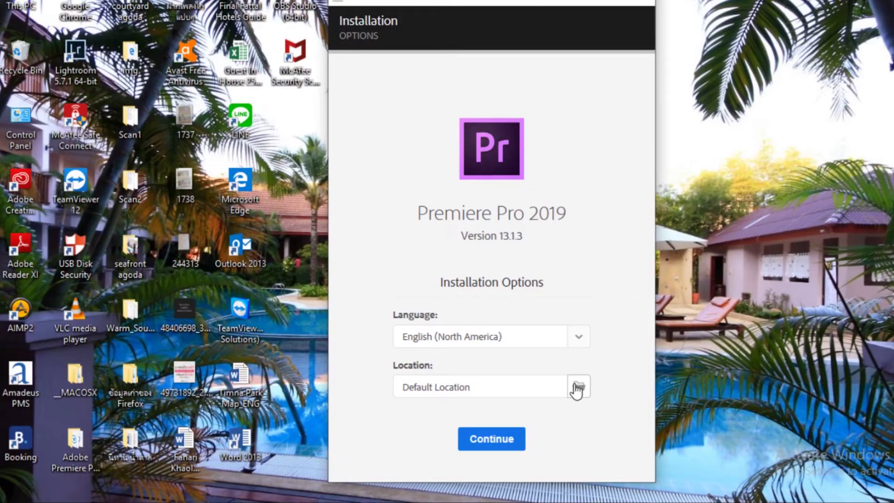
- Change the install location from Default Location to Documents\Adobe\Premiere Pro
{"action": "left_click", "coordinate": [577, 390]}
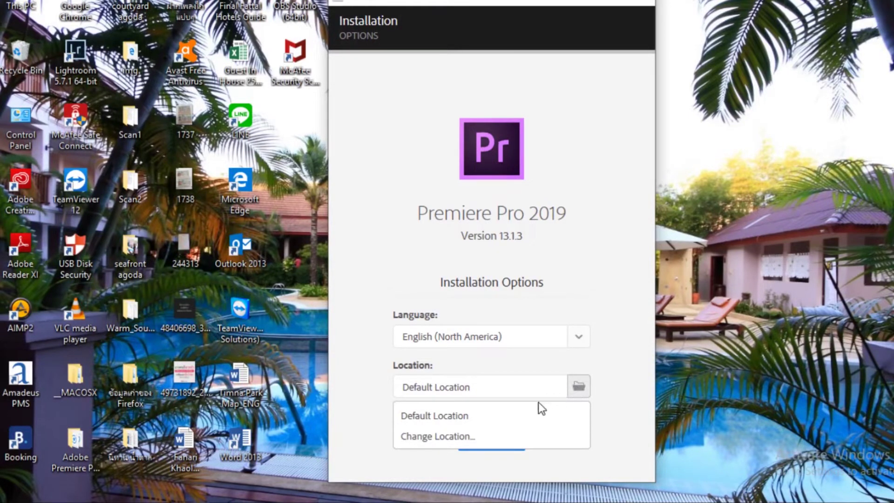
{"action": "left_click", "coordinate": [450, 437]}
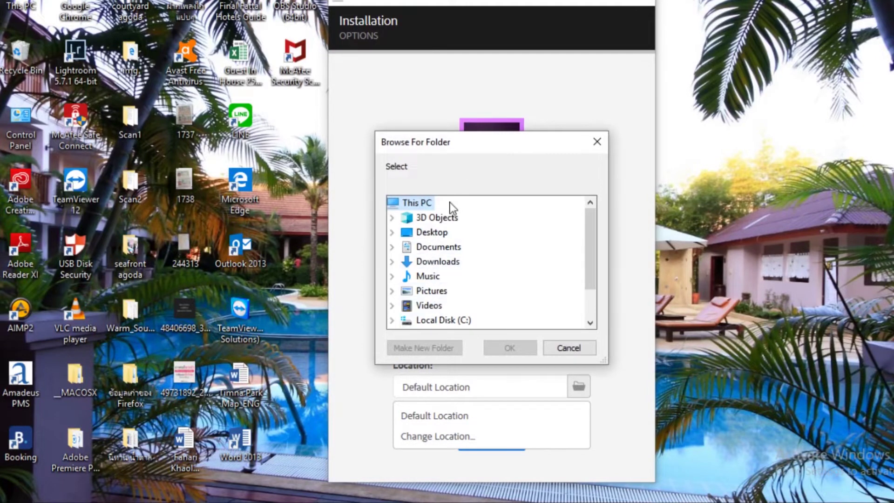
{"action": "left_click", "coordinate": [424, 247]}
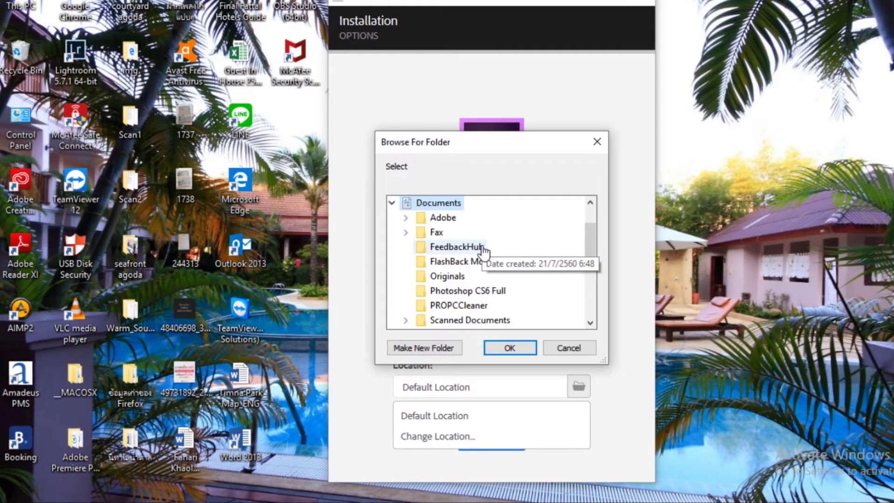
{"action": "double_click", "coordinate": [461, 219]}
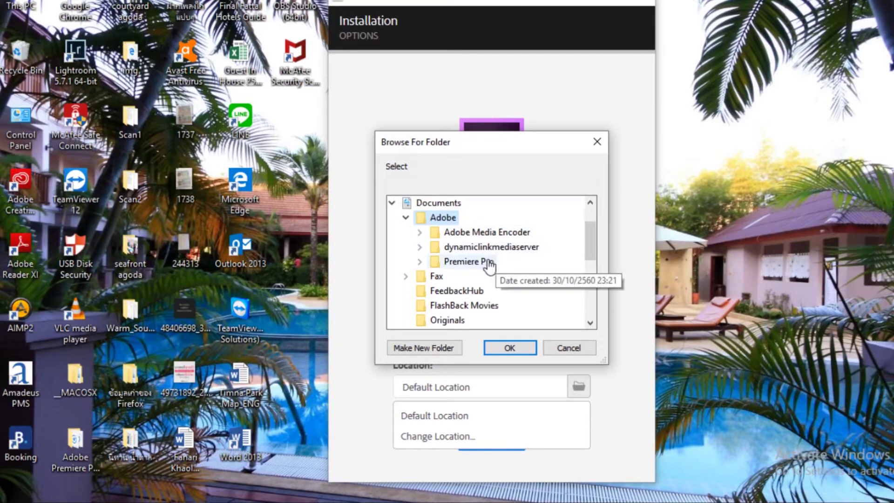
{"action": "double_click", "coordinate": [468, 261]}
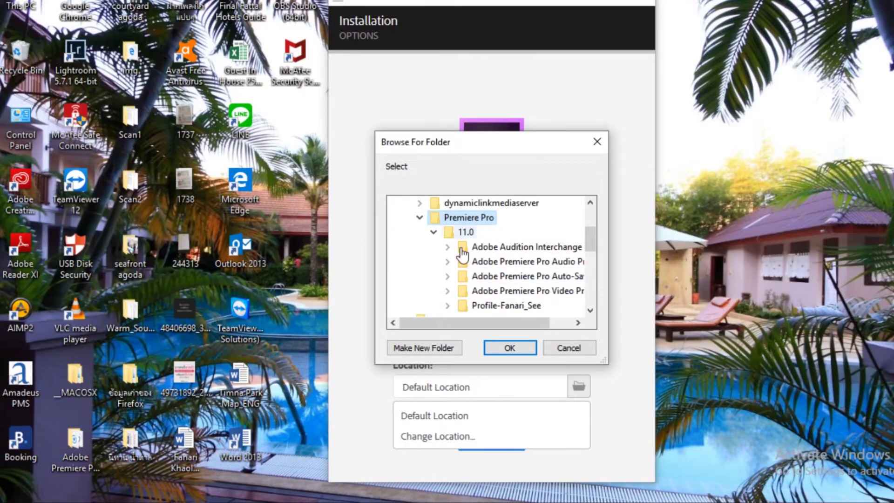
{"action": "left_click", "coordinate": [504, 347]}
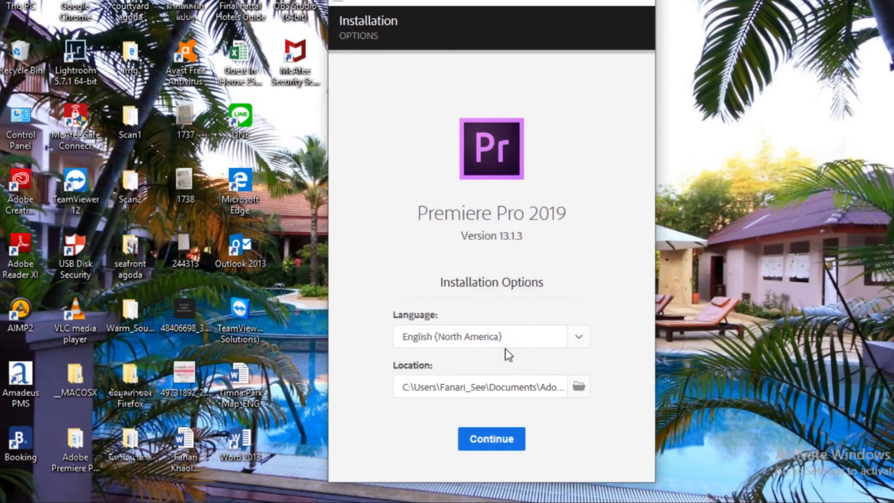
- Continue with the chosen options and let Premiere Pro 2019 install until it reports finished
{"action": "left_click", "coordinate": [500, 440]}
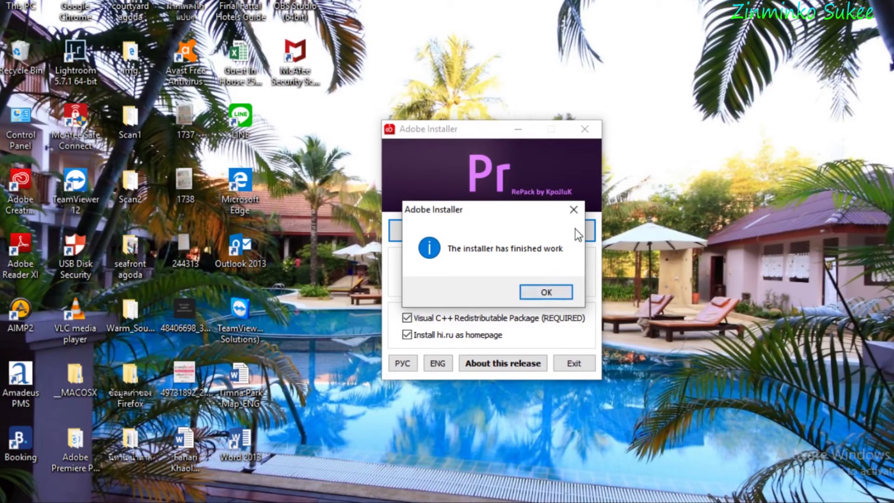
- Acknowledge the finished message, exit the Adobe Installer, and refresh the desktop
{"action": "left_click", "coordinate": [554, 292]}
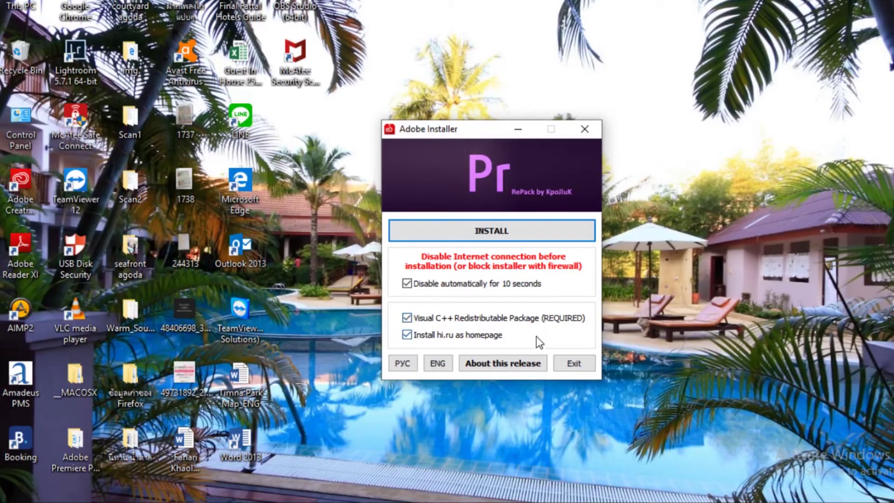
{"action": "left_click", "coordinate": [578, 364]}
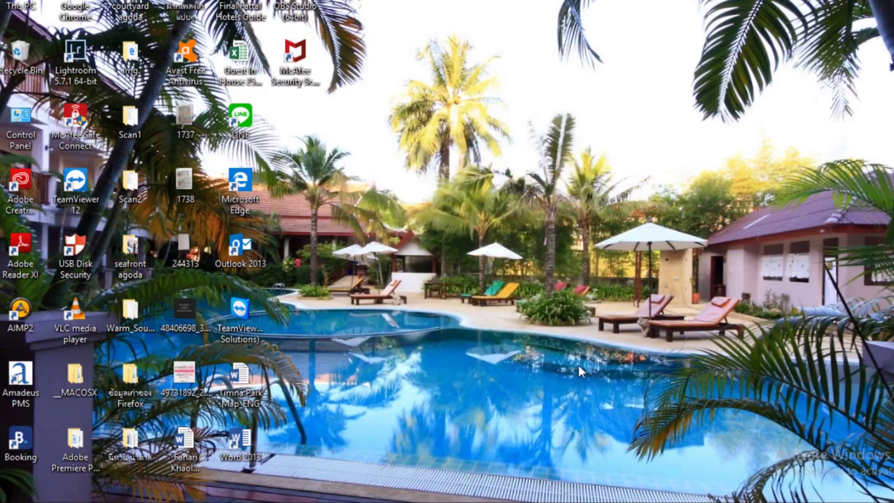
{"action": "right_click", "coordinate": [522, 188]}
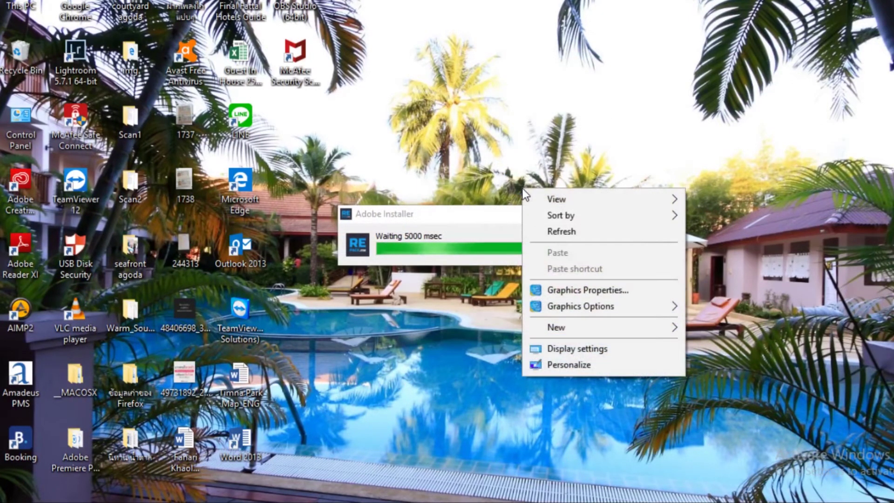
{"action": "left_click", "coordinate": [550, 230]}
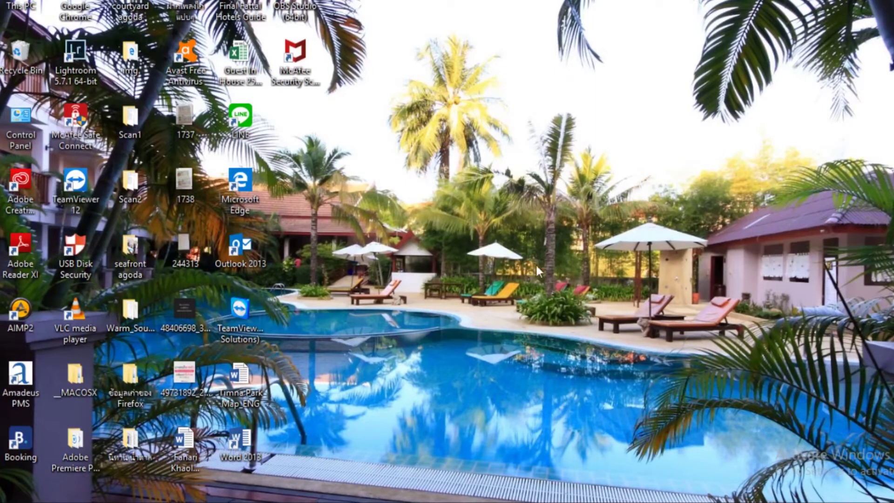
{"action": "right_click", "coordinate": [443, 180]}
{"action": "left_click", "coordinate": [467, 224]}
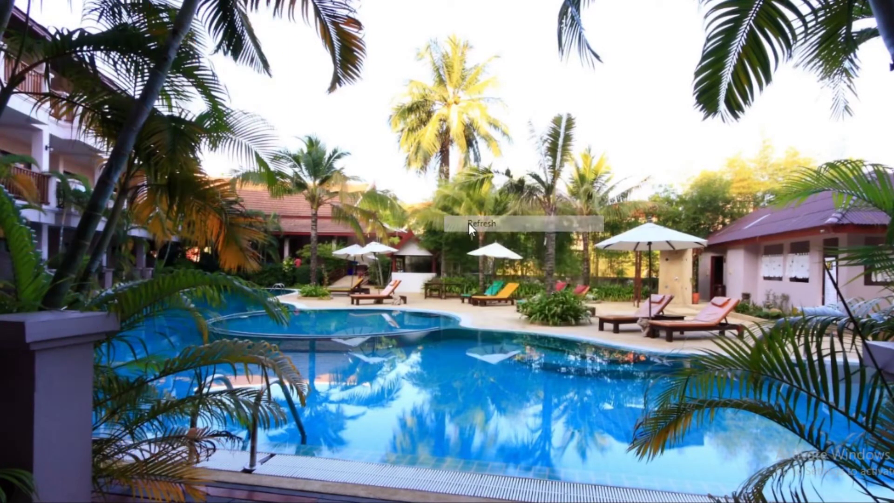
{"action": "right_click", "coordinate": [468, 224]}
{"action": "left_click", "coordinate": [527, 269]}
{"action": "left_click", "coordinate": [576, 312]}
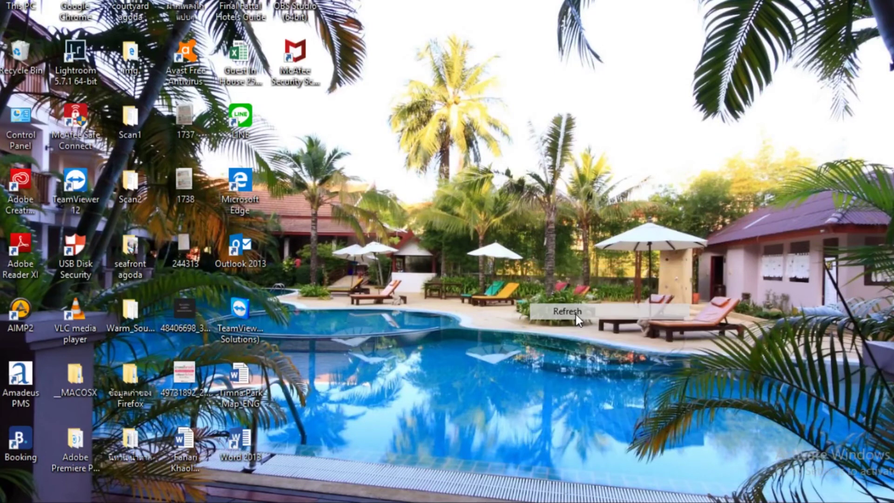
{"action": "right_click", "coordinate": [576, 314]}
{"action": "left_click", "coordinate": [626, 354]}
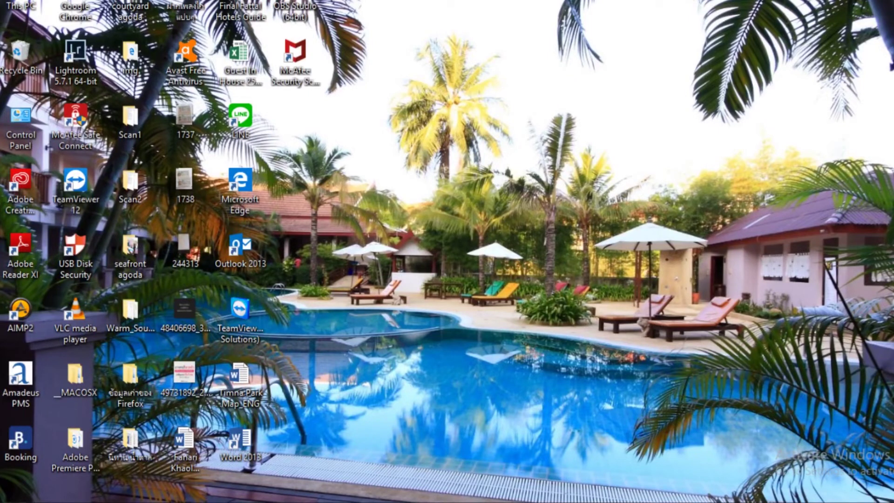
- Launch Adobe Premiere Pro 2019 from Start's Recently added and ignore the System Compatibility Report
{"action": "key", "text": "super"}
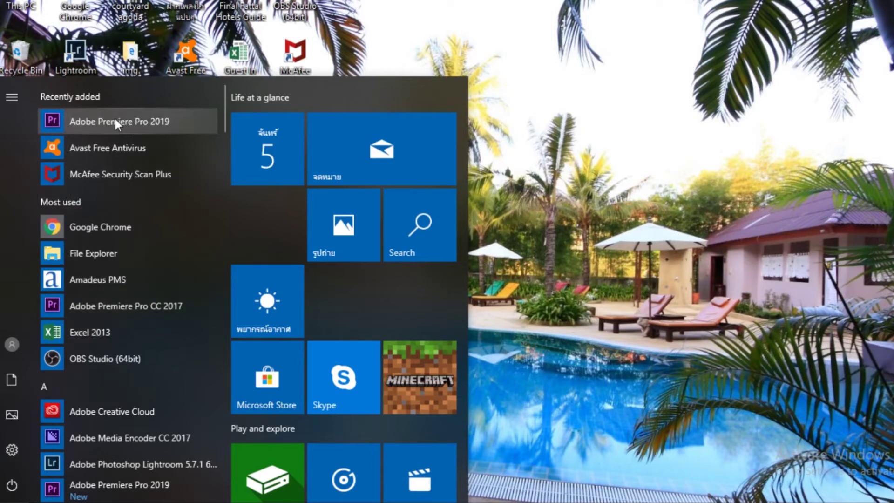
{"action": "left_click", "coordinate": [161, 121]}
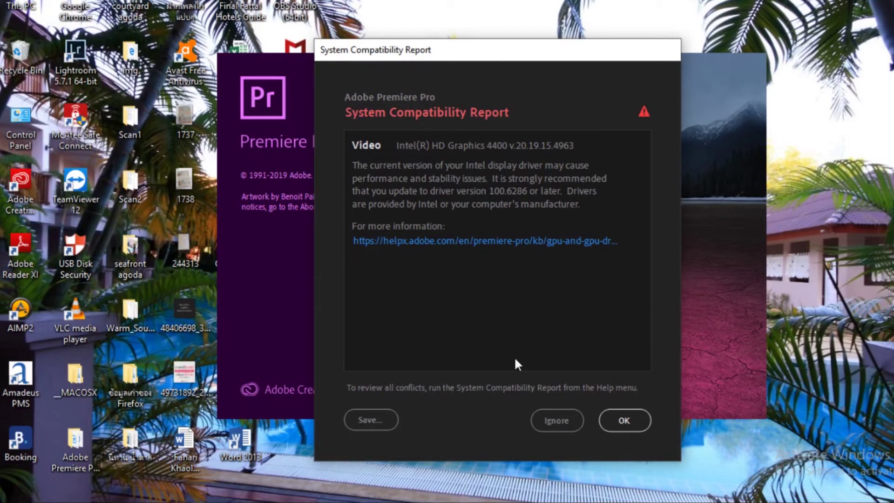
{"action": "left_click", "coordinate": [562, 424]}
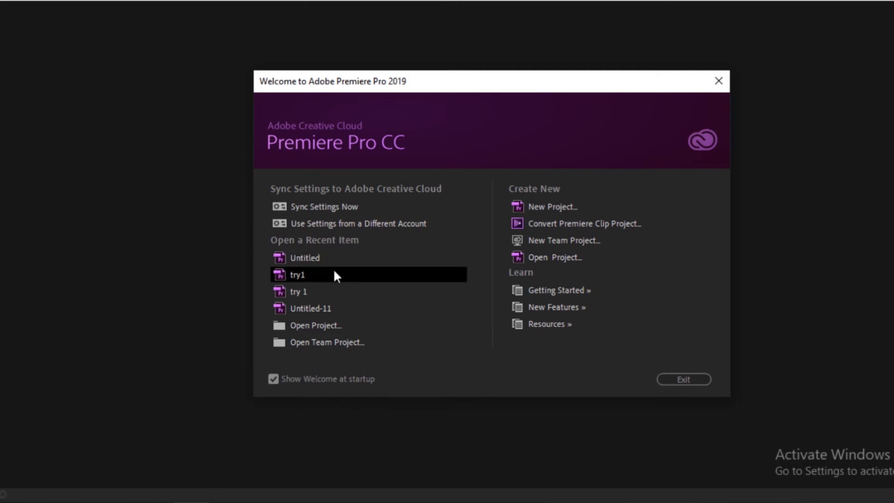
- Create a new project named Untitled with default settings, overwriting the existing Untitled project
{"action": "left_click", "coordinate": [557, 204]}
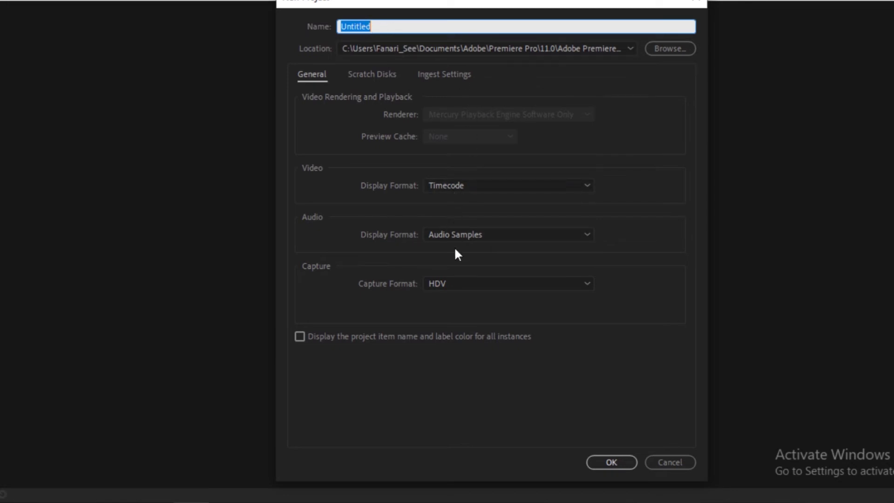
{"action": "left_click", "coordinate": [599, 461]}
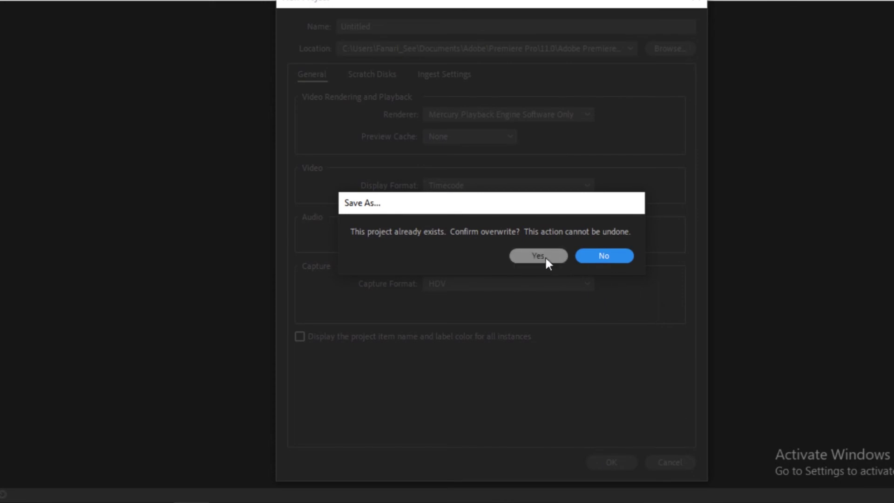
{"action": "left_click", "coordinate": [543, 255]}
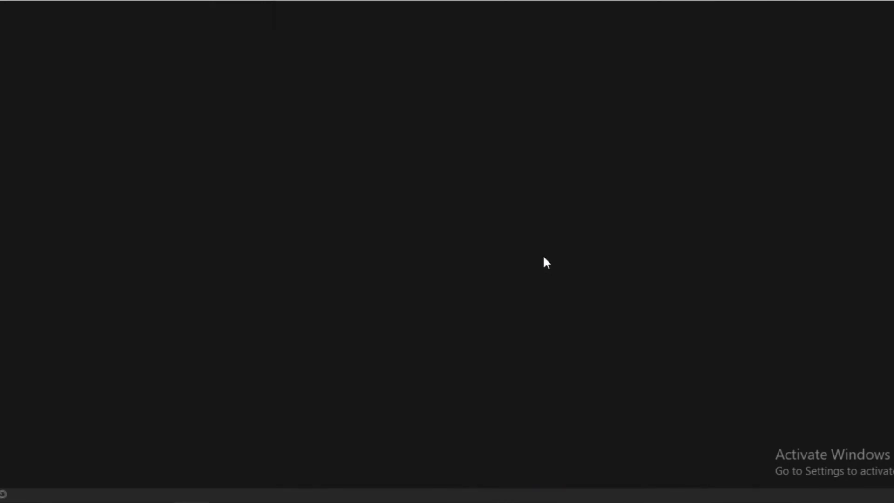
- Dismiss the workspace warning and import the purple-flower clip 10.mp4 into the Project panel
{"action": "key", "text": "Return"}
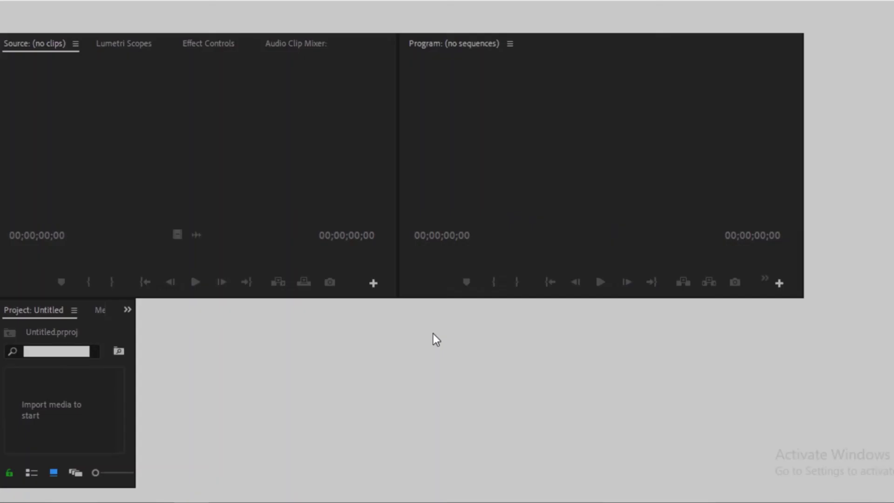
{"action": "right_click", "coordinate": [89, 378]}
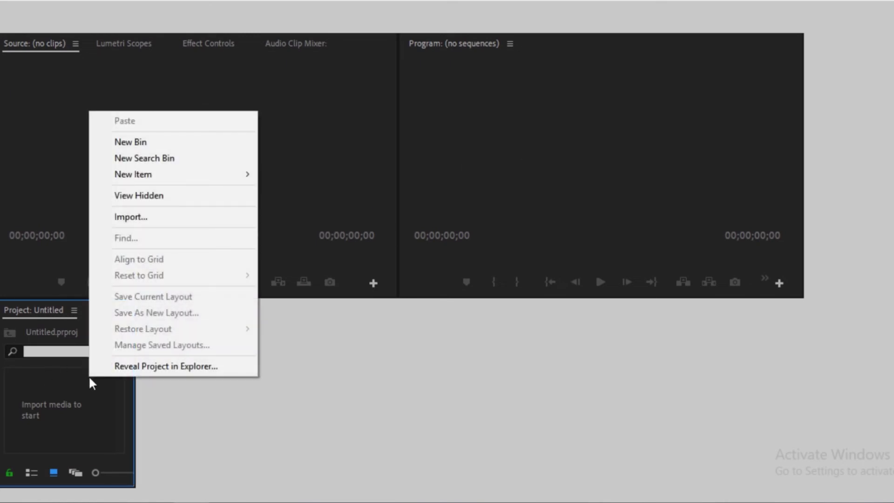
{"action": "left_click", "coordinate": [144, 216]}
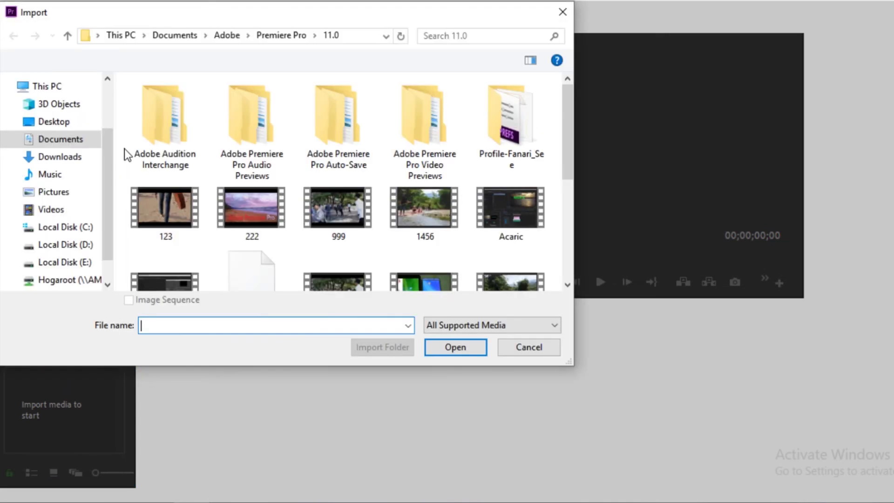
{"action": "scroll", "coordinate": [401, 141], "scroll_direction": "down", "scroll_amount": 1}
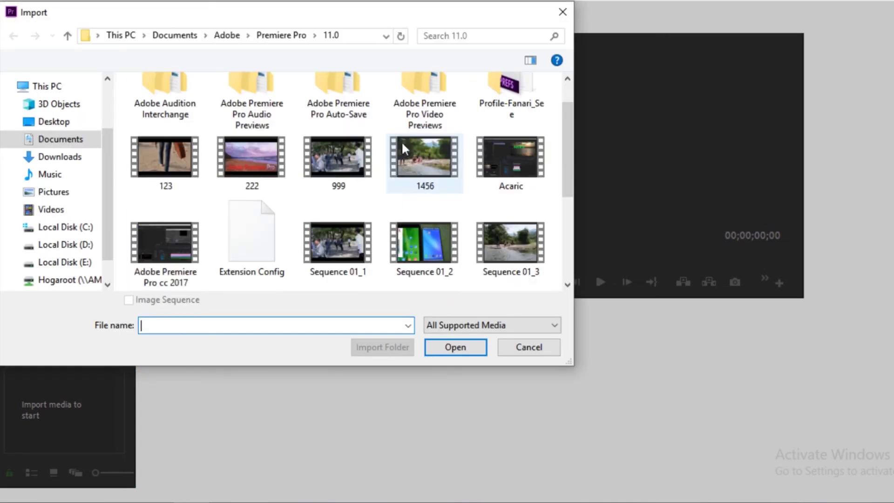
{"action": "scroll", "coordinate": [422, 151], "scroll_direction": "down", "scroll_amount": 2}
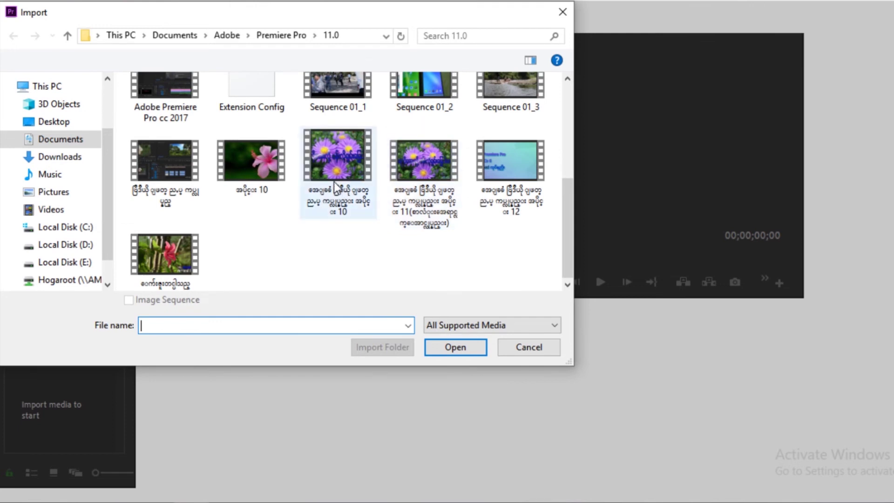
{"action": "left_click", "coordinate": [340, 163]}
{"action": "left_click", "coordinate": [449, 352]}
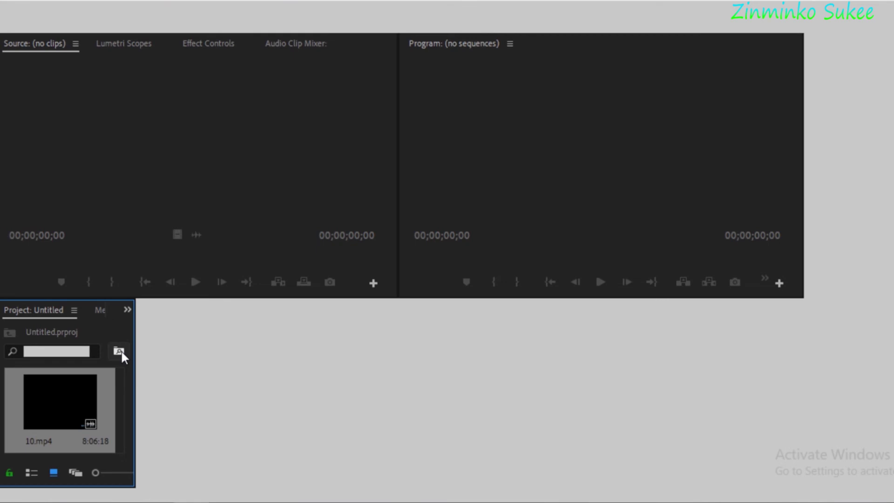
- Create a default Sequence 01, widen the Program monitor and timeline, then delete Sequence 01
{"action": "key", "text": "ctrl+n"}
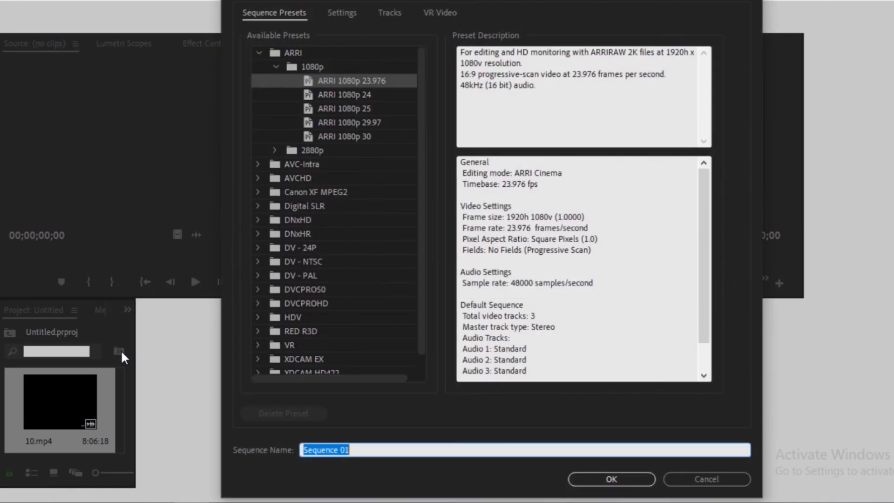
{"action": "key", "text": "Return"}
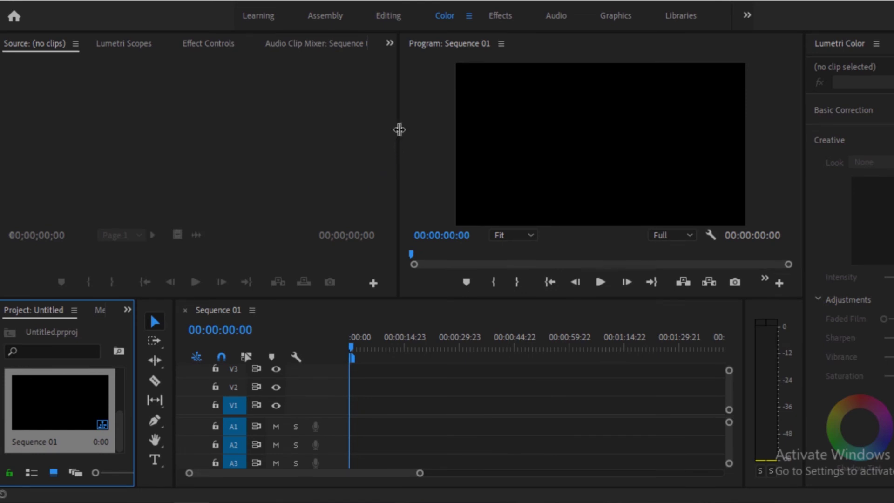
{"action": "left_click_drag", "start_coordinate": [399, 129], "coordinate": [174, 128]}
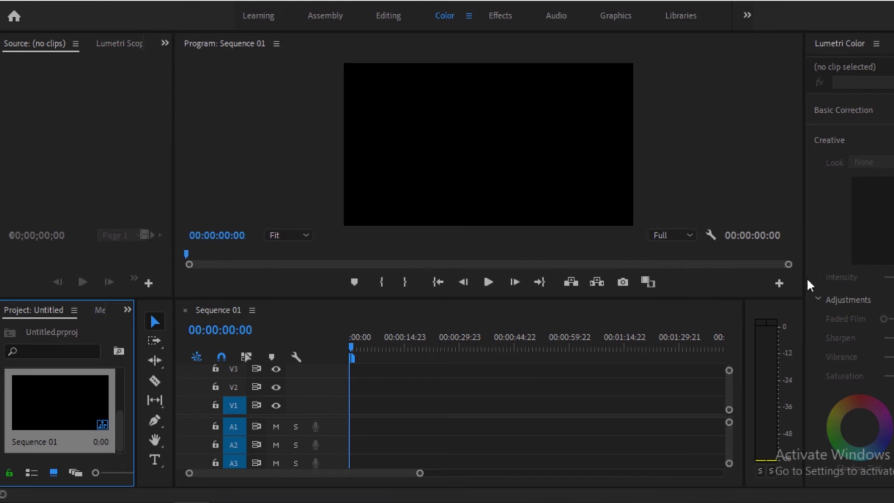
{"action": "left_click_drag", "start_coordinate": [807, 285], "coordinate": [891, 285]}
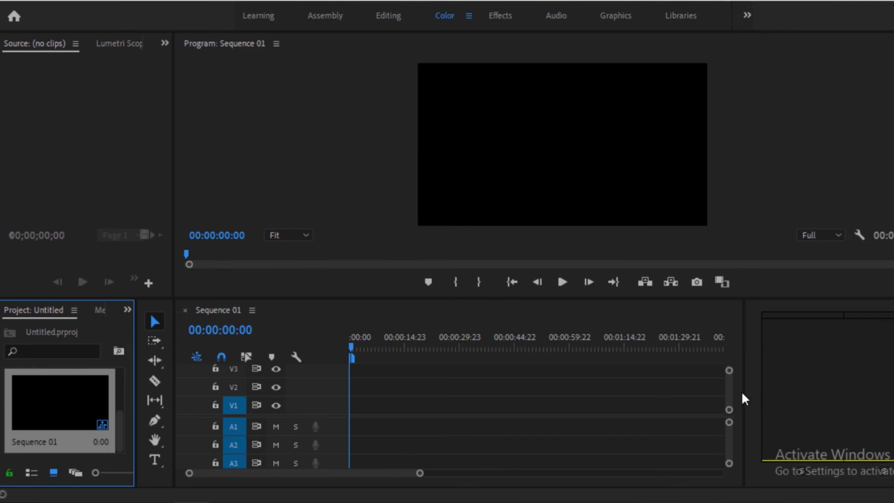
{"action": "left_click_drag", "start_coordinate": [743, 389], "coordinate": [892, 389]}
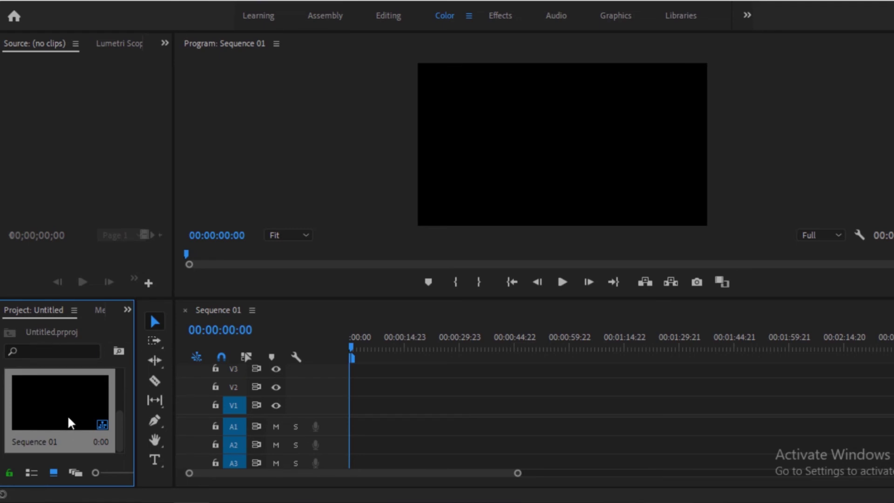
{"action": "key", "text": "Delete"}
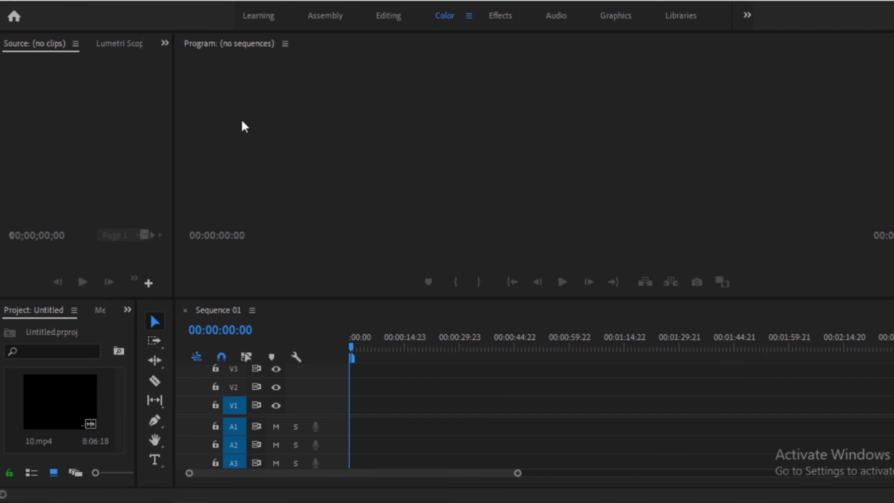
- Create Sequence 02 using the Digital SLR > 720p > DSLR 720p60 preset
{"action": "key", "text": "ctrl+n"}
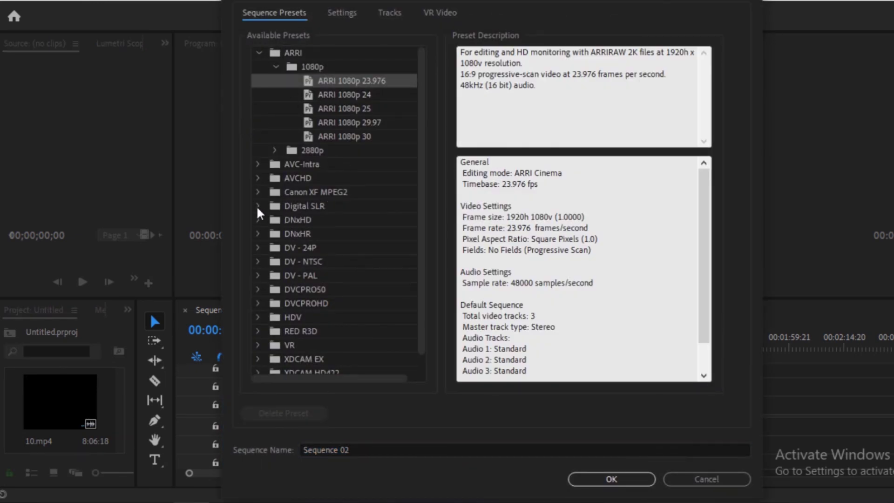
{"action": "double_click", "coordinate": [300, 207]}
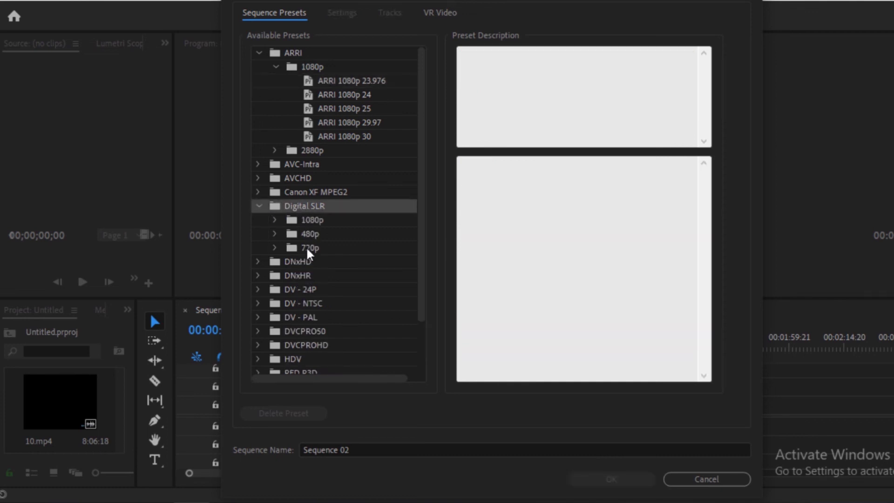
{"action": "double_click", "coordinate": [308, 247]}
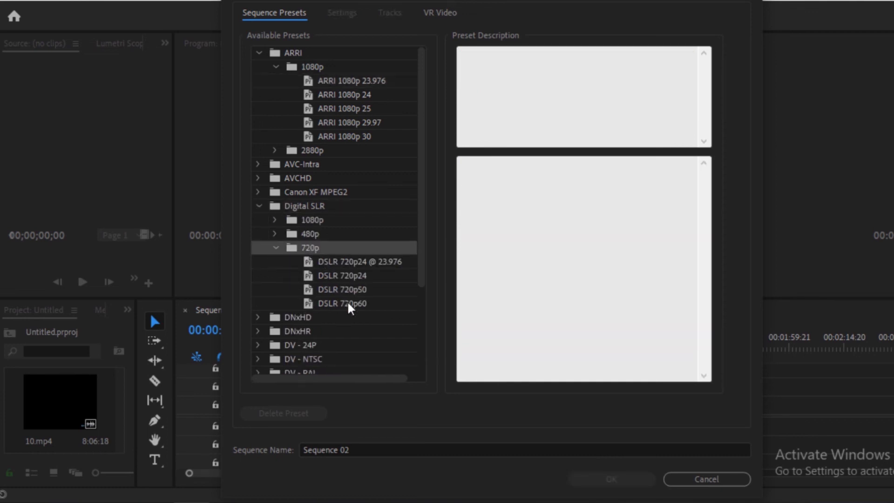
{"action": "left_click", "coordinate": [349, 303]}
{"action": "double_click", "coordinate": [359, 303]}
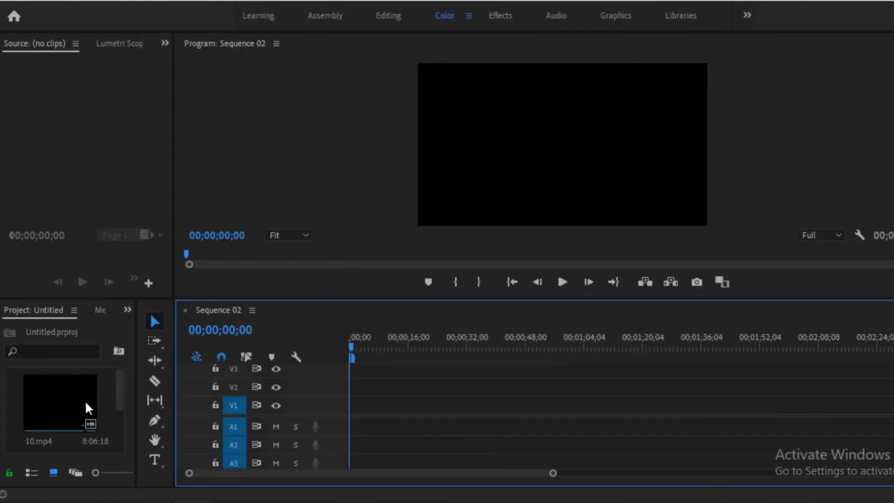
{"action": "scroll", "coordinate": [85, 401], "scroll_direction": "up", "scroll_amount": 2}
- Put 10.mp4 on V1 keeping the 720p settings, and enlarge the flower picture at 00;00;16;23 to fill the frame
{"action": "left_click_drag", "start_coordinate": [62, 403], "coordinate": [340, 419]}
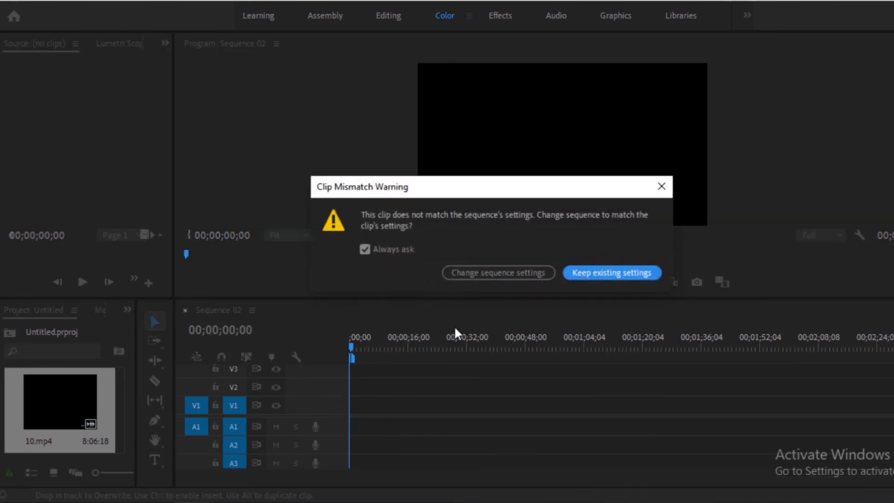
{"action": "left_click", "coordinate": [579, 273]}
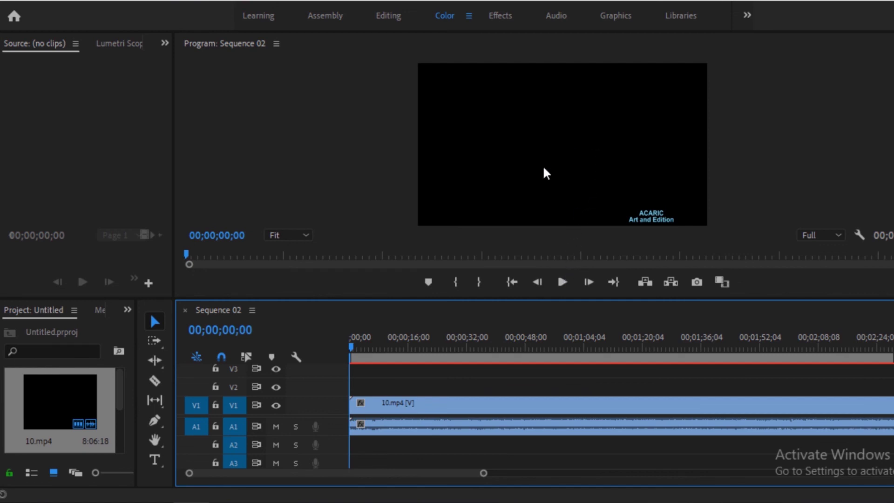
{"action": "left_click", "coordinate": [408, 346]}
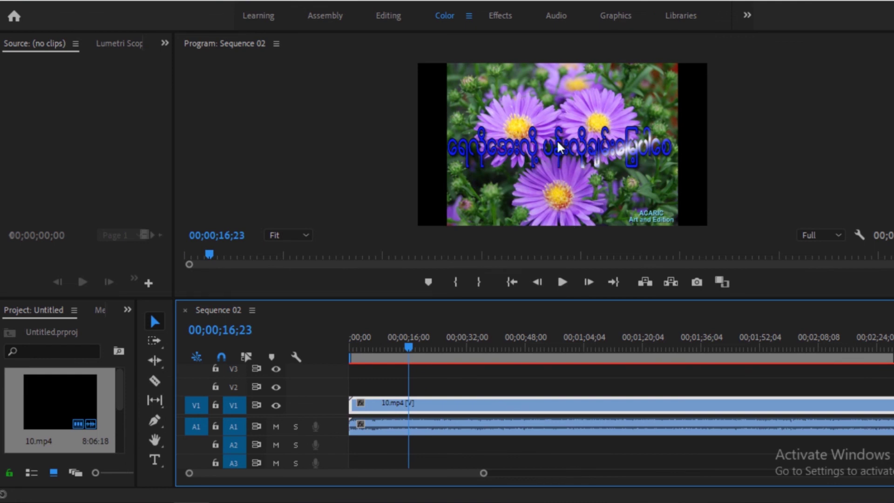
{"action": "left_click", "coordinate": [558, 122]}
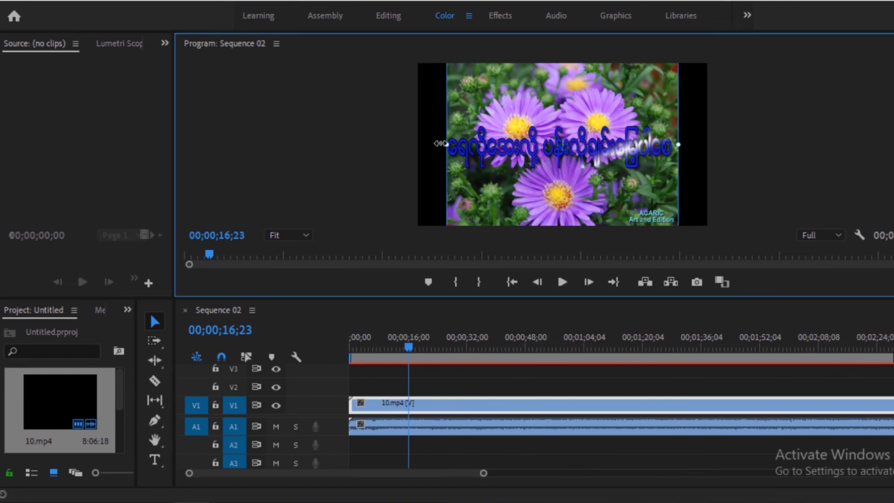
{"action": "left_click_drag", "start_coordinate": [443, 143], "coordinate": [414, 141]}
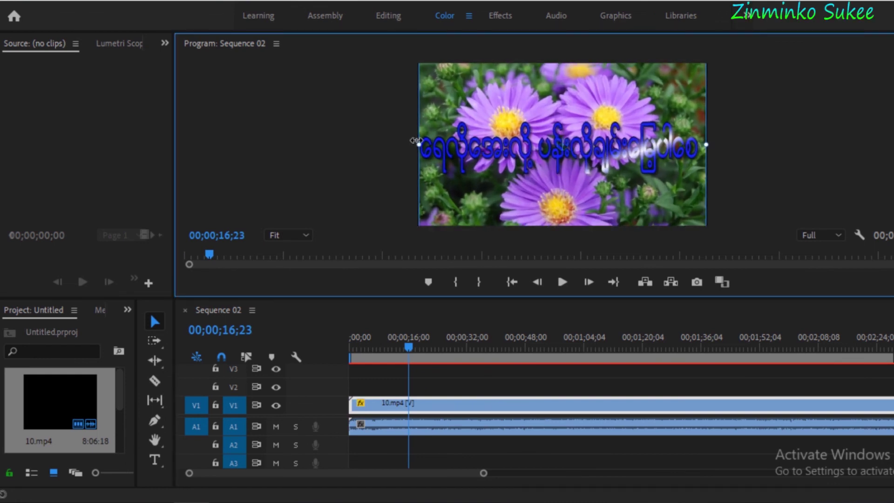